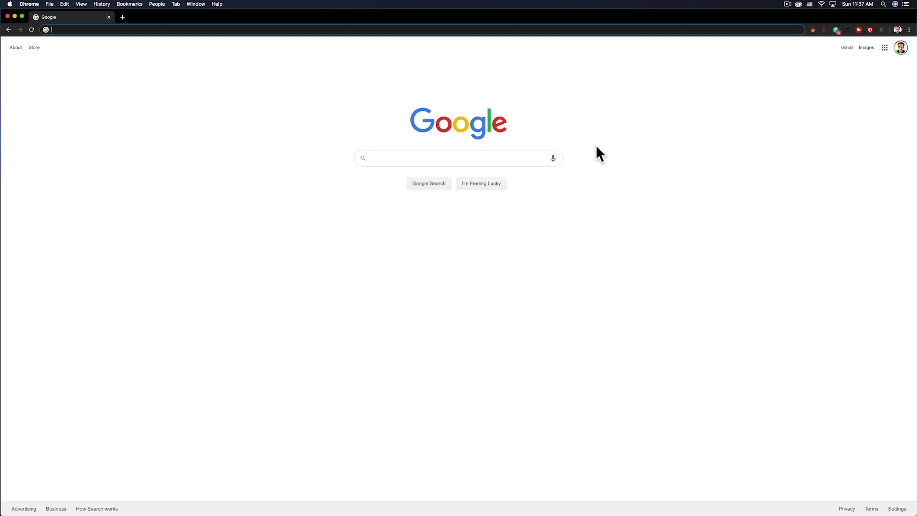
- Go to invoice-generator.com in Chrome and scroll toward the blank invoice form
{"action": "left_click", "coordinate": [125, 29]}
{"action": "type", "text": "invoice"}
{"action": "type", "text": "-g"}
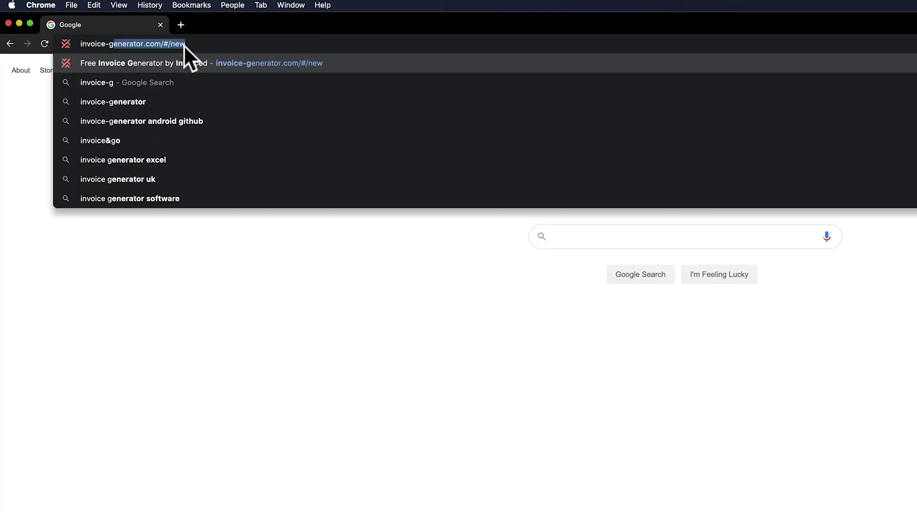
{"action": "type", "text": "enerator.com"}
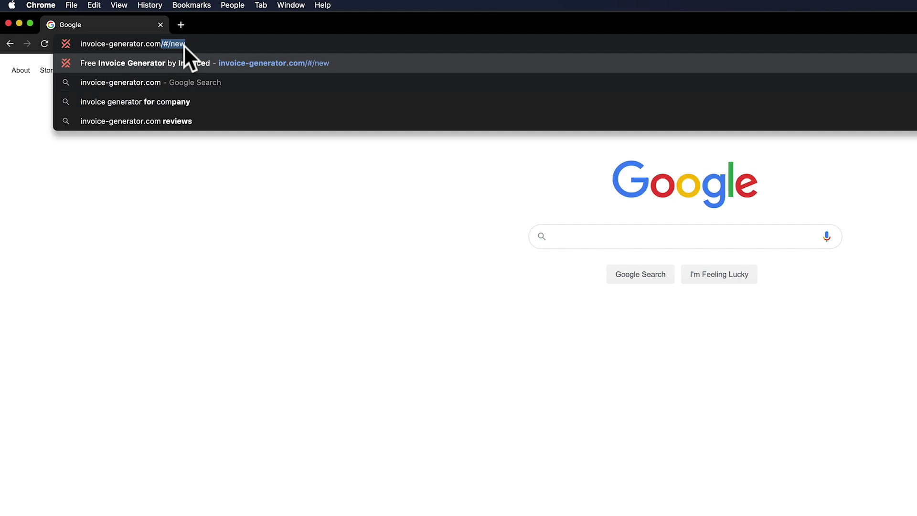
{"action": "key", "text": "Return"}
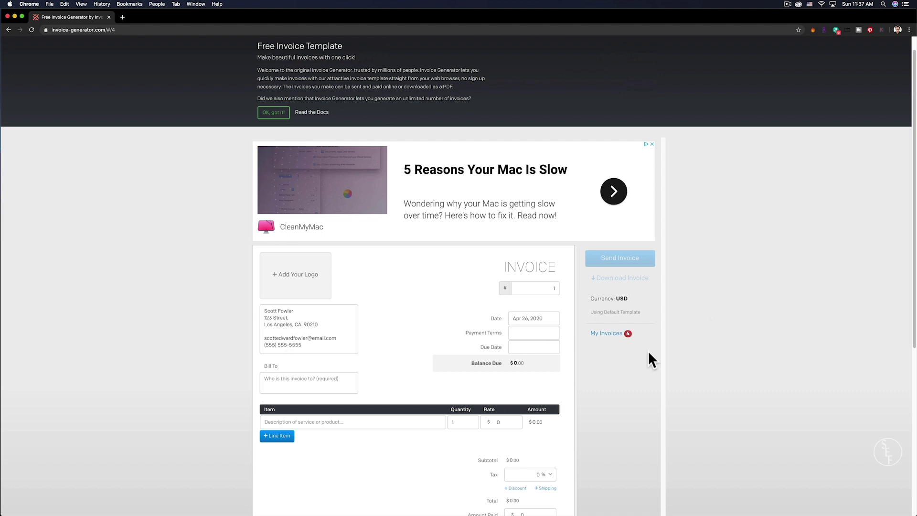
{"action": "scroll", "coordinate": [649, 350], "scroll_direction": "down", "scroll_amount": 2}
- Scroll down the page to bring the invoice form's From box into view
{"action": "scroll", "coordinate": [649, 351], "scroll_direction": "down", "scroll_amount": 1}
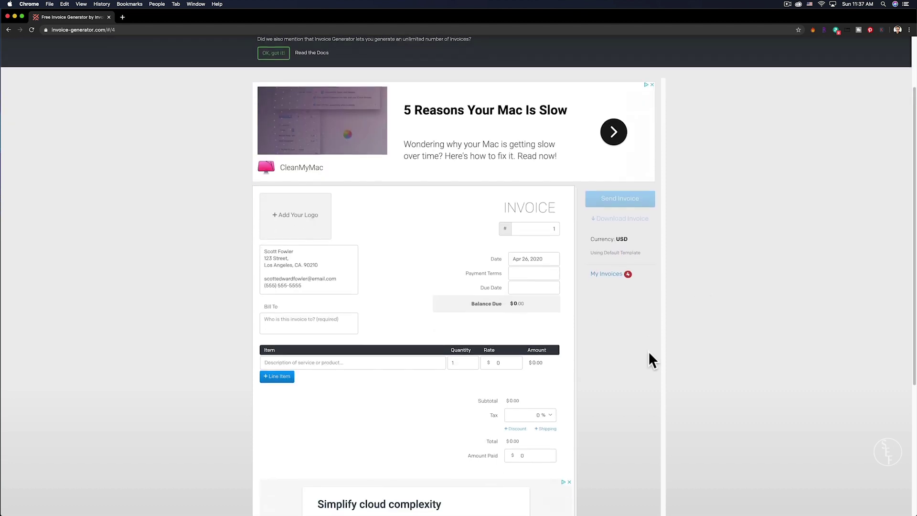
{"action": "scroll", "coordinate": [648, 351], "scroll_direction": "down", "scroll_amount": 2}
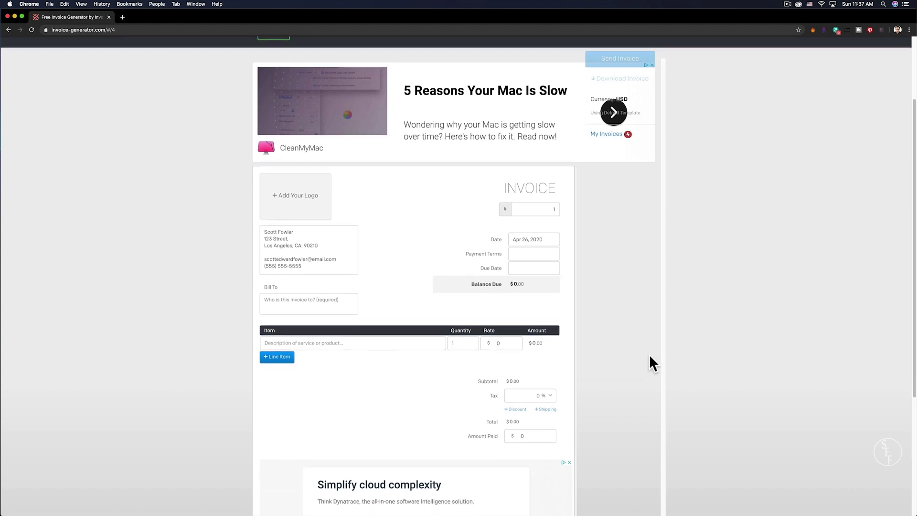
{"action": "scroll", "coordinate": [649, 363], "scroll_direction": "down", "scroll_amount": 1}
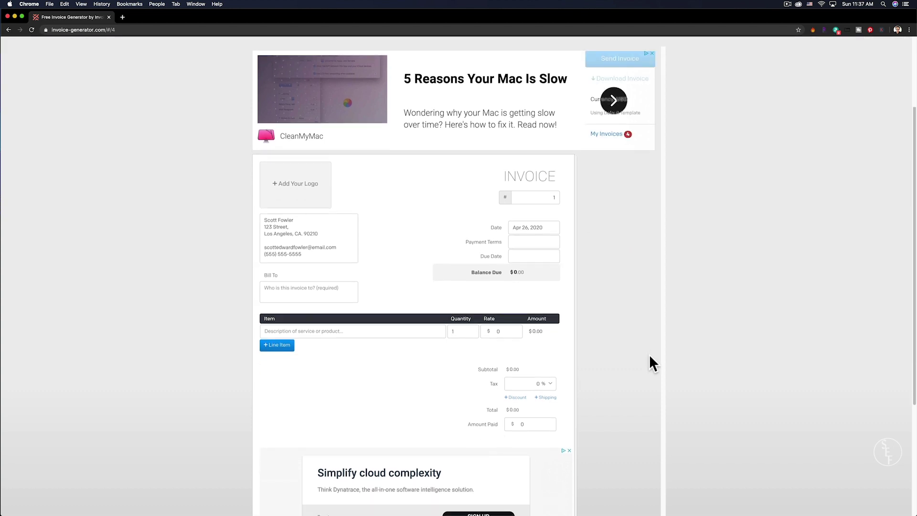
{"action": "scroll", "coordinate": [649, 354], "scroll_direction": "down", "scroll_amount": 1}
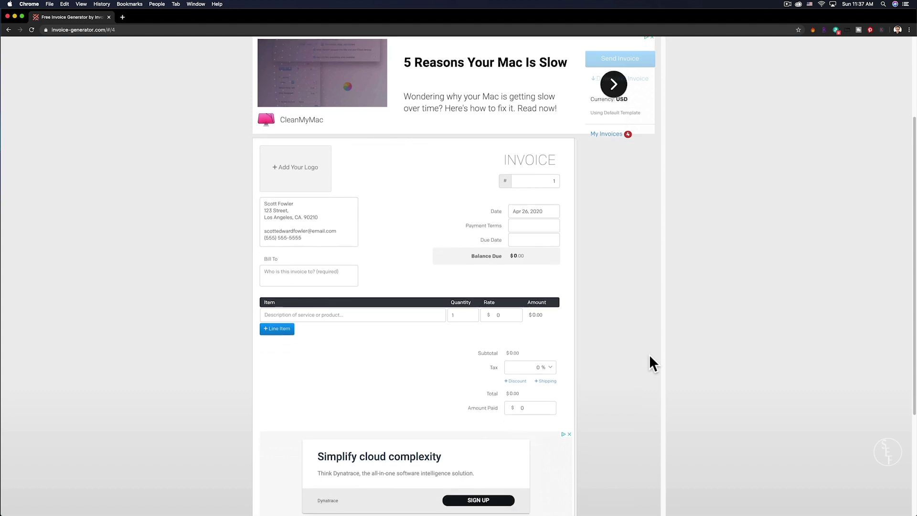
{"action": "scroll", "coordinate": [650, 356], "scroll_direction": "down", "scroll_amount": 1}
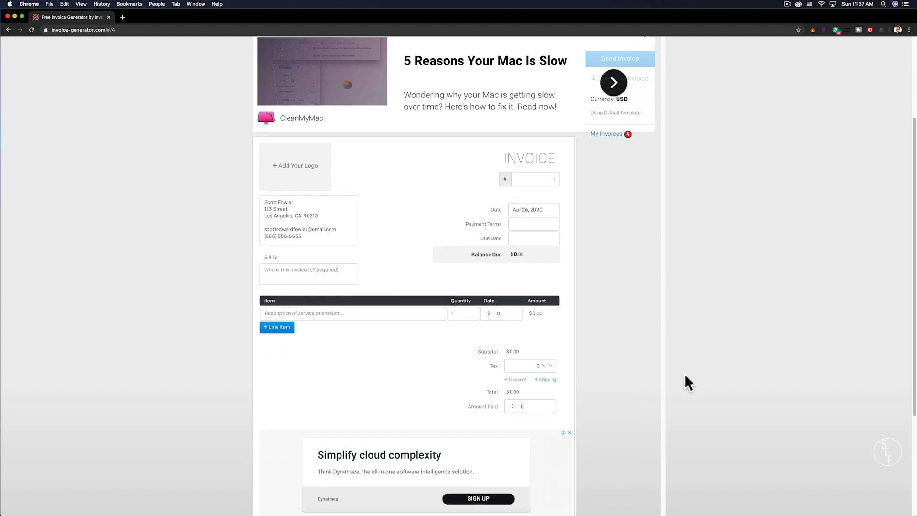
{"action": "scroll", "coordinate": [685, 375], "scroll_direction": "down", "scroll_amount": 1}
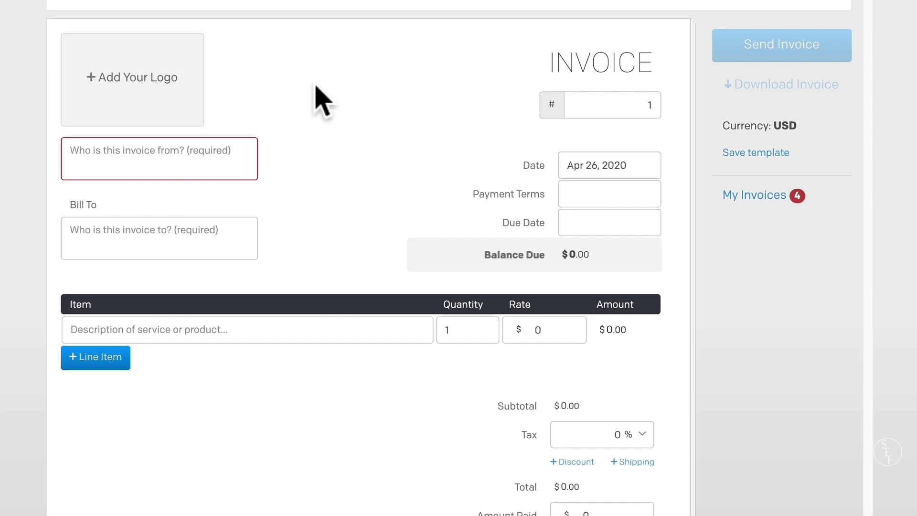
- Enter the sender's name, street, city with ZIP, e-mail and phone on separate lines
{"action": "left_click", "coordinate": [174, 153]}
{"action": "key", "text": "Return"}
{"action": "type", "text": "123 Street"}
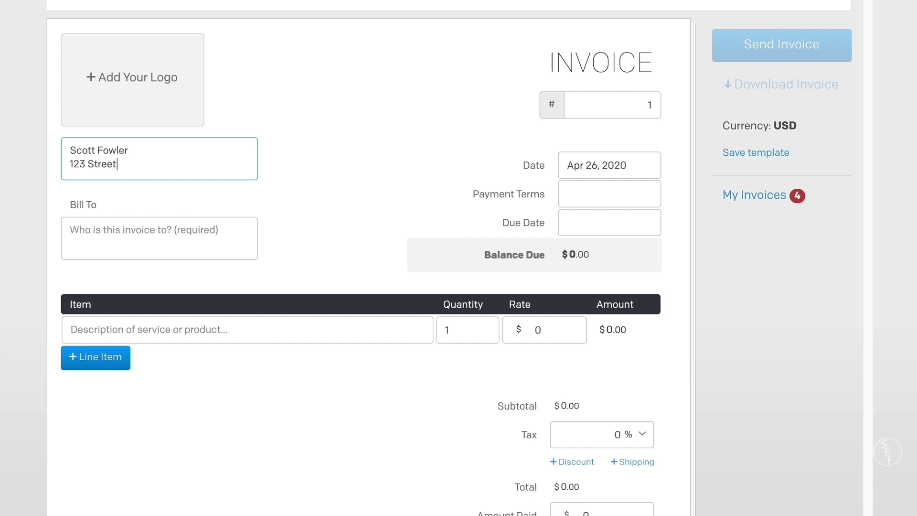
{"action": "key", "text": "Return"}
{"action": "type", "text": "Los Angeles, CA. 90210"}
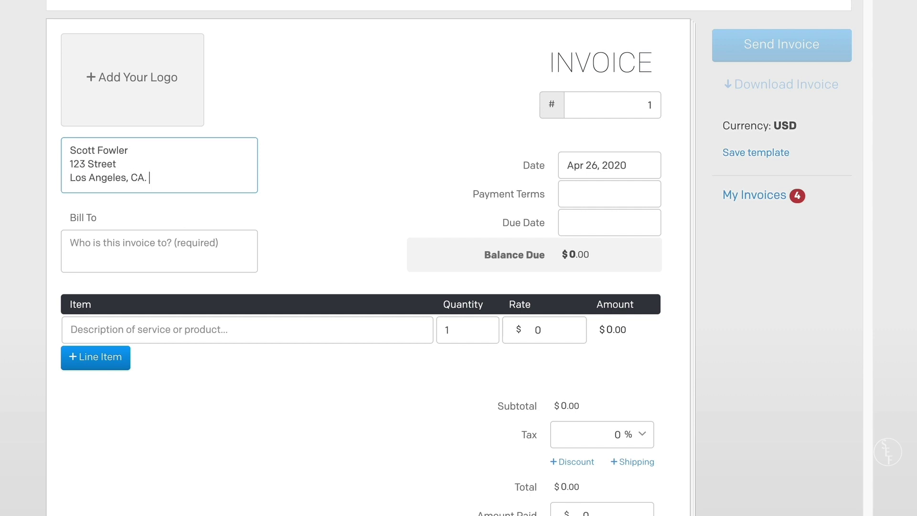
{"action": "key", "text": "Return"}
{"action": "key", "text": "Return"}
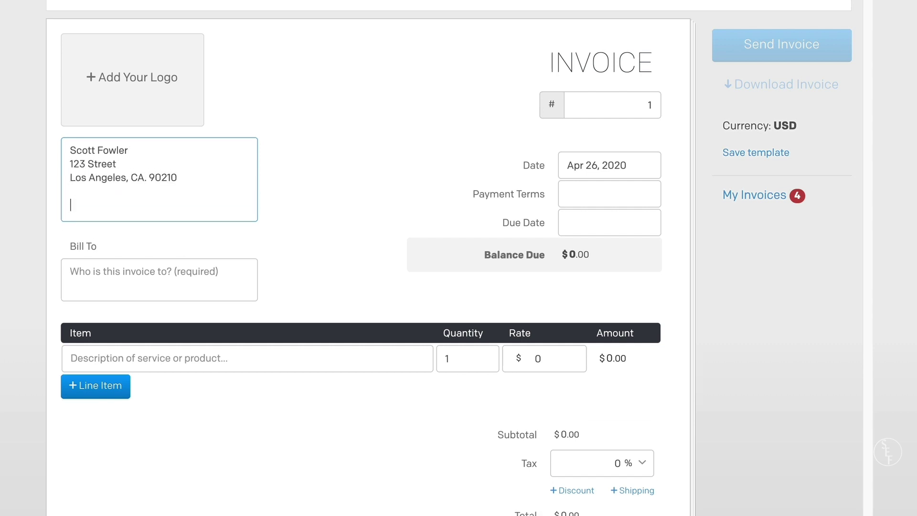
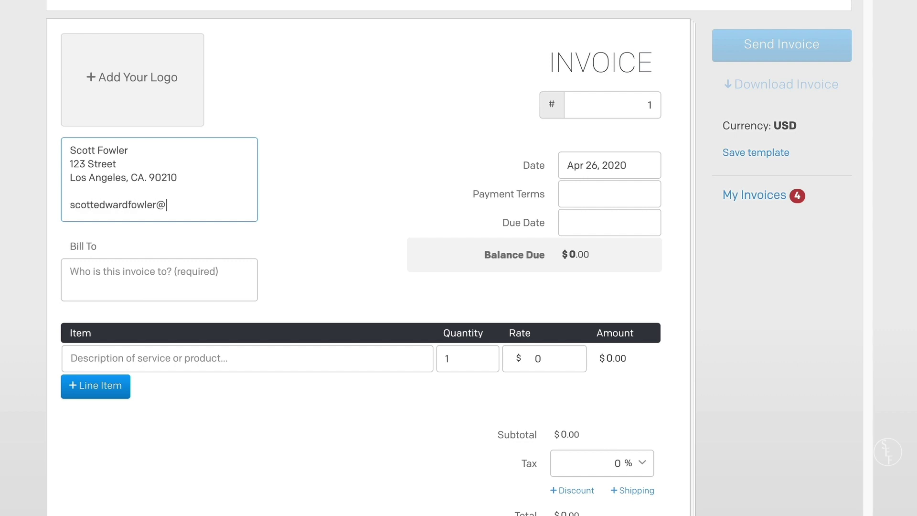
{"action": "key", "text": "Return"}
{"action": "type", "text": "(555) 555-5555"}
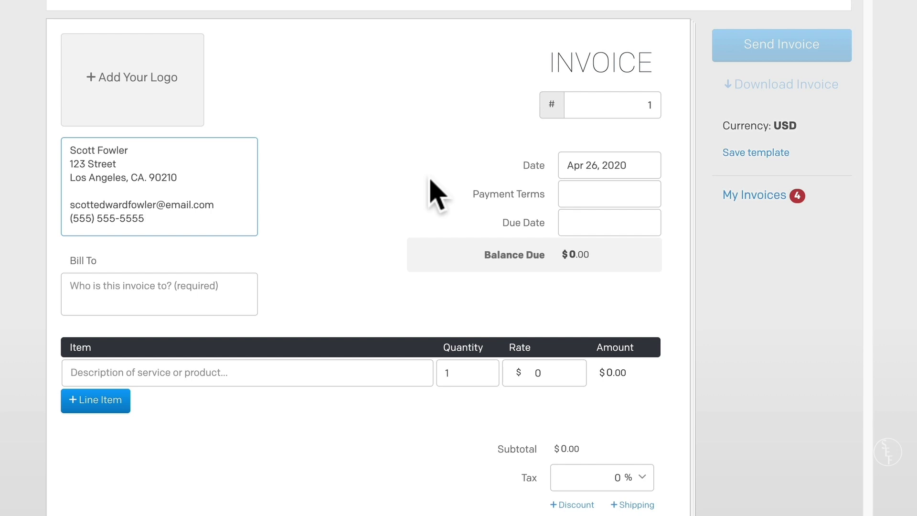
- Enter the client's company name, street address and city with ZIP in Bill To
{"action": "left_click", "coordinate": [139, 285]}
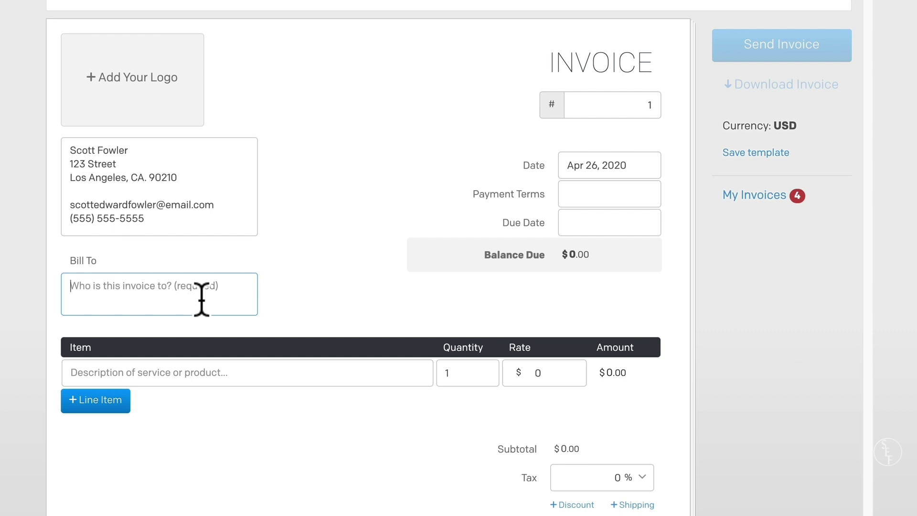
{"action": "type", "text": "All Sports histo"}
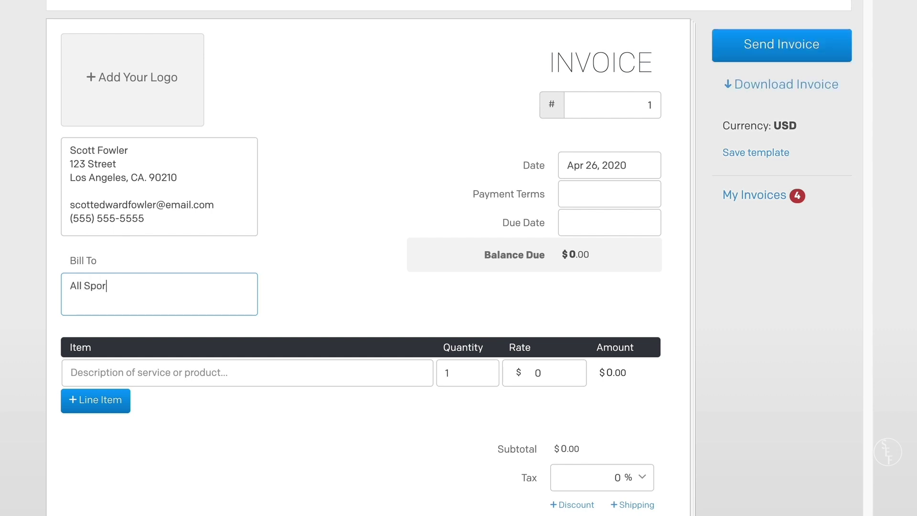
{"action": "key", "text": "BackSpace"}
{"action": "key", "text": "BackSpace"}
{"action": "key", "text": "BackSpace"}
{"action": "key", "text": "BackSpace"}
{"action": "key", "text": "BackSpace"}
{"action": "type", "text": "History"}
{"action": "key", "text": "Return"}
{"action": "type", "text": "456 Lane"}
{"action": "key", "text": "Return"}
{"action": "type", "text": "Seattle, WA. 98101"}
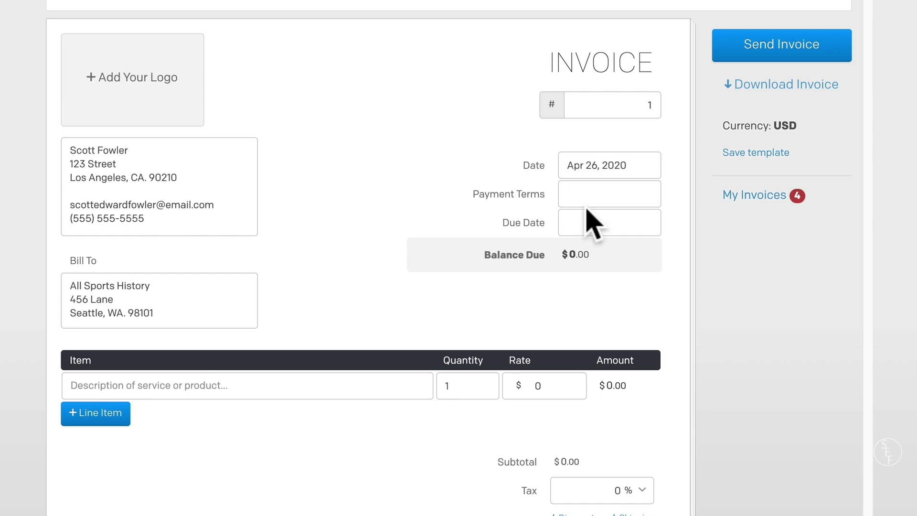
- Try EOM and CODE as payment terms, leave them empty, and open the Due Date calendar
{"action": "left_click", "coordinate": [588, 197]}
{"action": "type", "text": "EOM"}
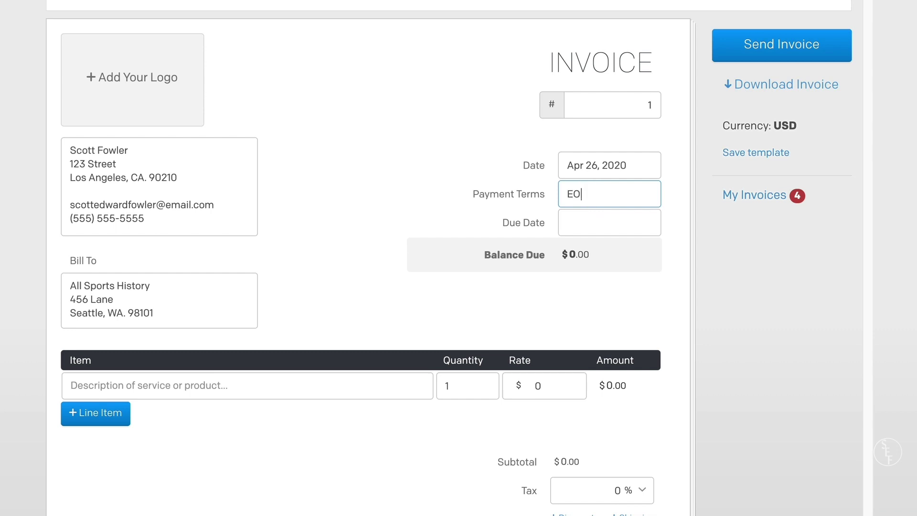
{"action": "key", "text": "BackSpace"}
{"action": "key", "text": "BackSpace"}
{"action": "key", "text": "BackSpace"}
{"action": "type", "text": "CODE"}
{"action": "key", "text": "BackSpace"}
{"action": "key", "text": "BackSpace"}
{"action": "key", "text": "BackSpace"}
{"action": "key", "text": "BackSpace"}
{"action": "left_click", "coordinate": [603, 224]}
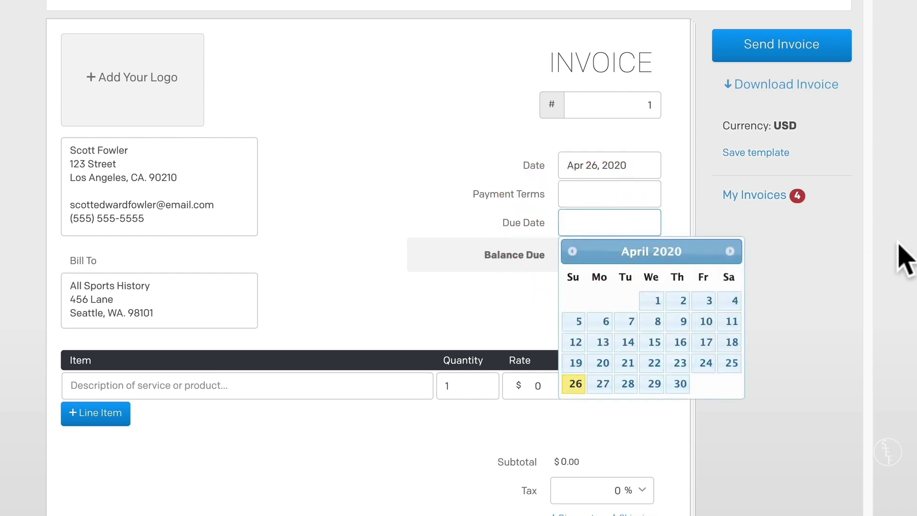
- Enter 'Due Upon Receipt' as the due date and close the calendar
{"action": "type", "text": "Due Up"}
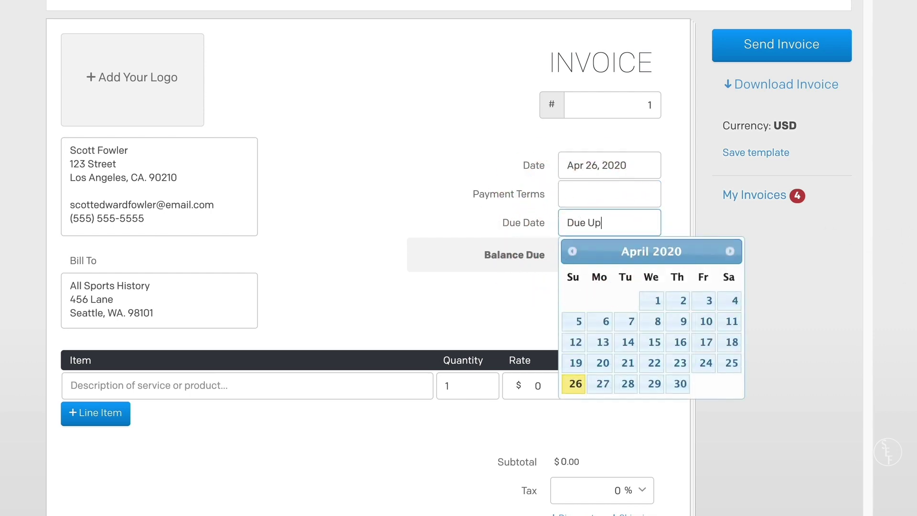
{"action": "type", "text": "on Receipt"}
{"action": "left_click", "coordinate": [796, 260]}
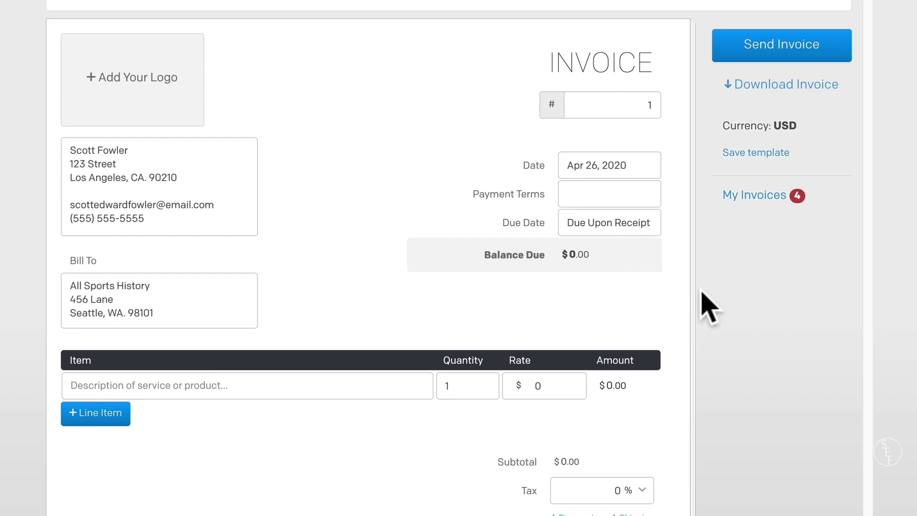
{"action": "scroll", "coordinate": [702, 303], "scroll_direction": "down", "scroll_amount": 4}
- Describe the first line item as 'Baseball History Video - Video Edit'
{"action": "left_click", "coordinate": [354, 206]}
{"action": "scroll", "coordinate": [616, 250], "scroll_direction": "down", "scroll_amount": 3}
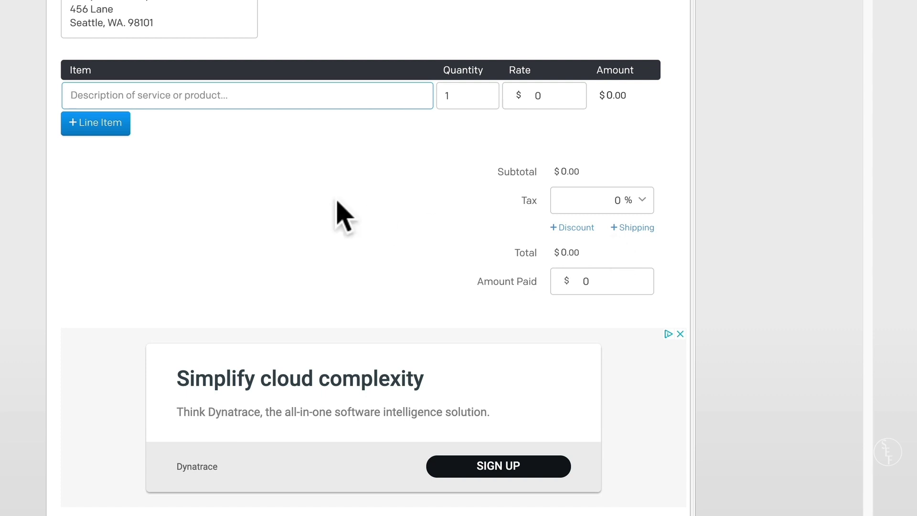
{"action": "type", "text": "Baseball Histor"}
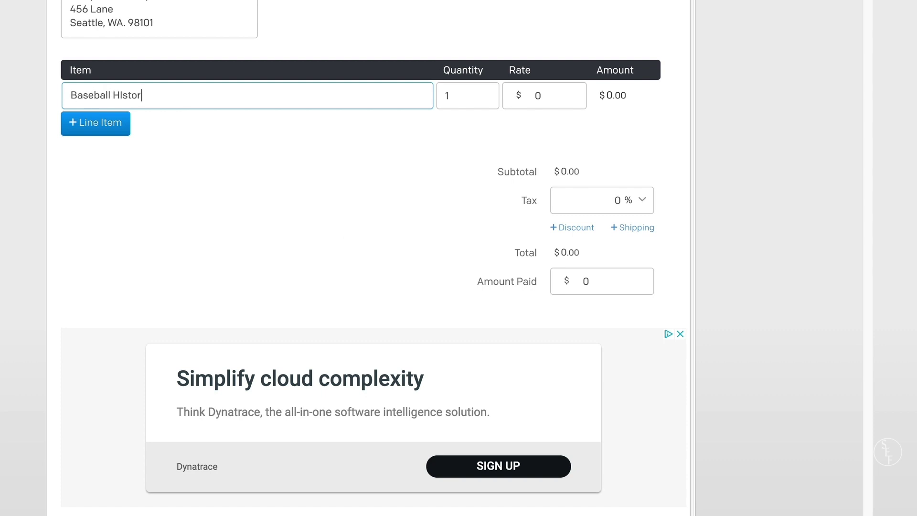
{"action": "key", "text": "BackSpace"}
{"action": "key", "text": "BackSpace"}
{"action": "key", "text": "BackSpace"}
{"action": "key", "text": "BackSpace"}
{"action": "type", "text": "istory Video - Video Edit"}
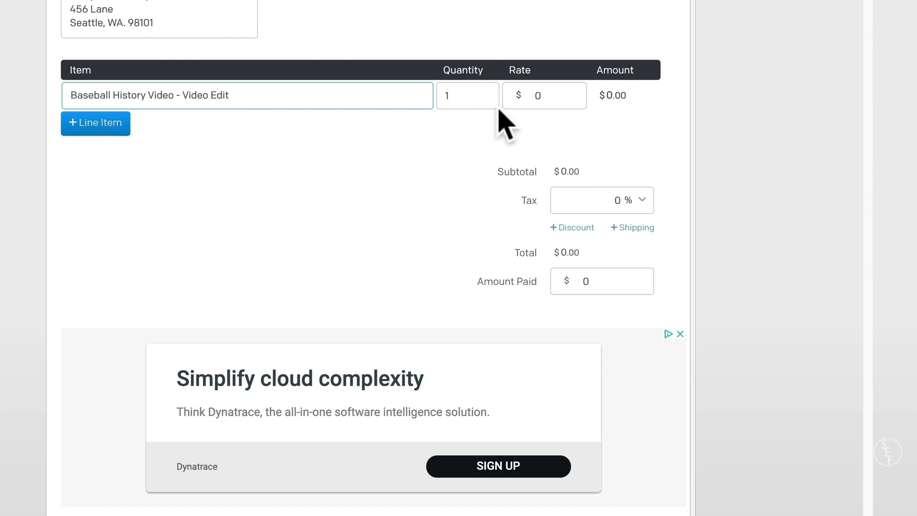
{"action": "left_click", "coordinate": [548, 95]}
- Set the line item rate to 400 and its quantity to 4
{"action": "key", "text": "BackSpace"}
{"action": "type", "text": "400"}
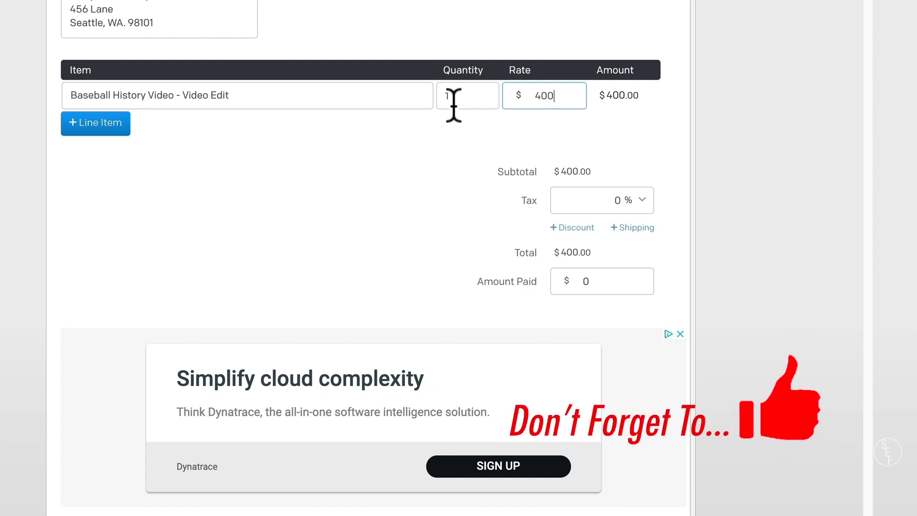
{"action": "left_click", "coordinate": [457, 96]}
{"action": "key", "text": "BackSpace"}
{"action": "type", "text": "4"}
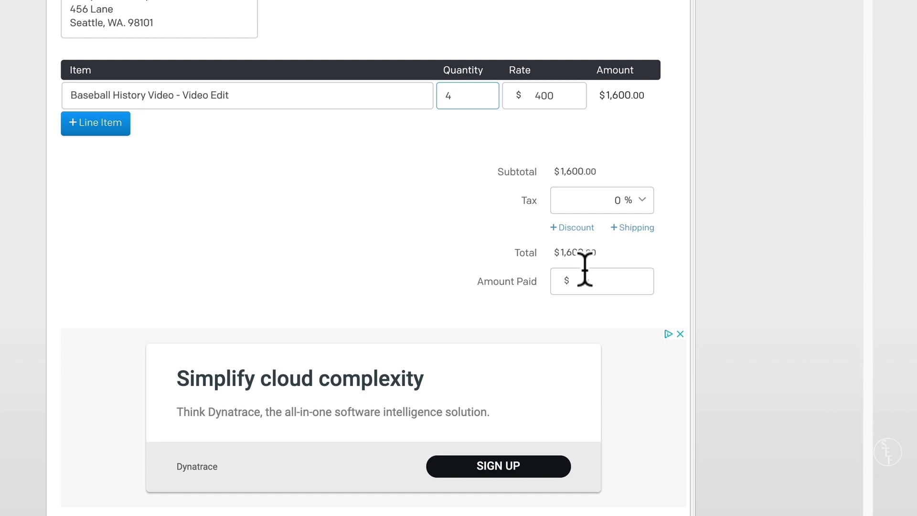
- Reset quantity to 1, try a 'Baseball HistoryVideo #2' row, and set Amount Paid to 0
{"action": "double_click", "coordinate": [454, 95]}
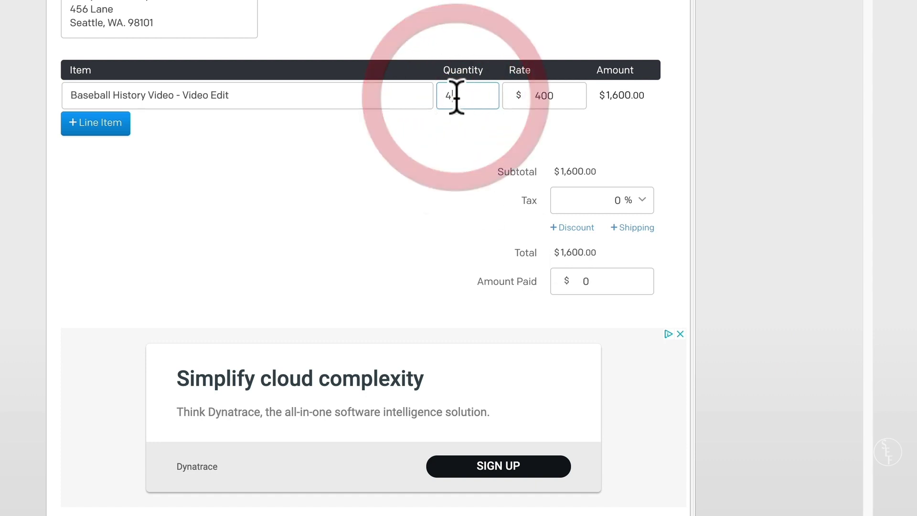
{"action": "type", "text": "1"}
{"action": "left_click", "coordinate": [122, 123]}
{"action": "type", "text": "Baseball History"}
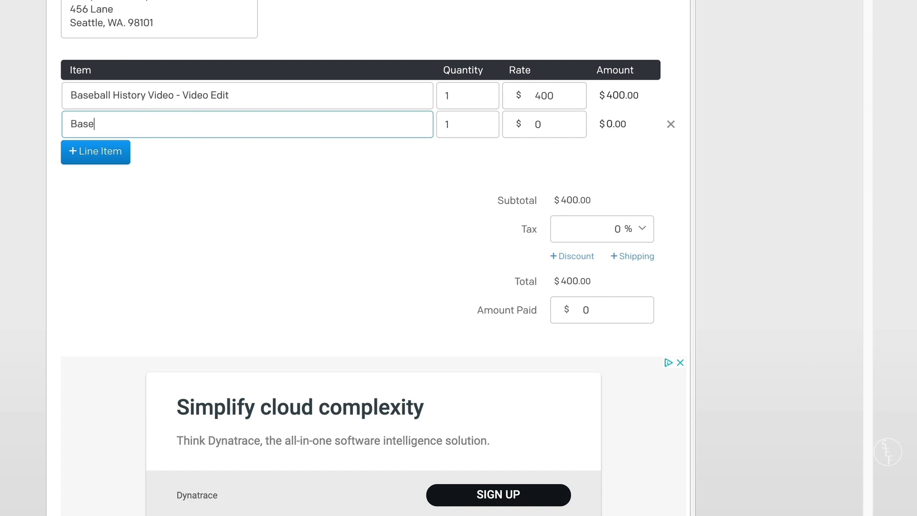
{"action": "type", "text": "Video #2"}
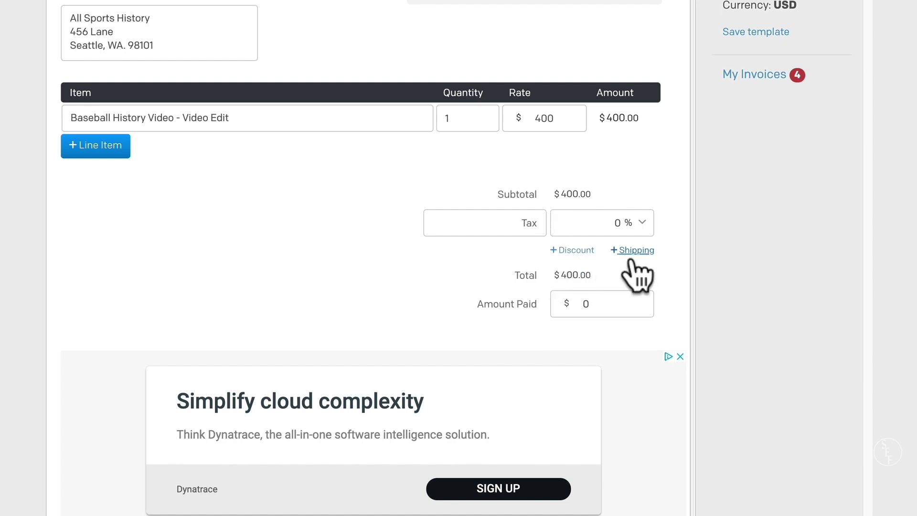
{"action": "left_click", "coordinate": [585, 308]}
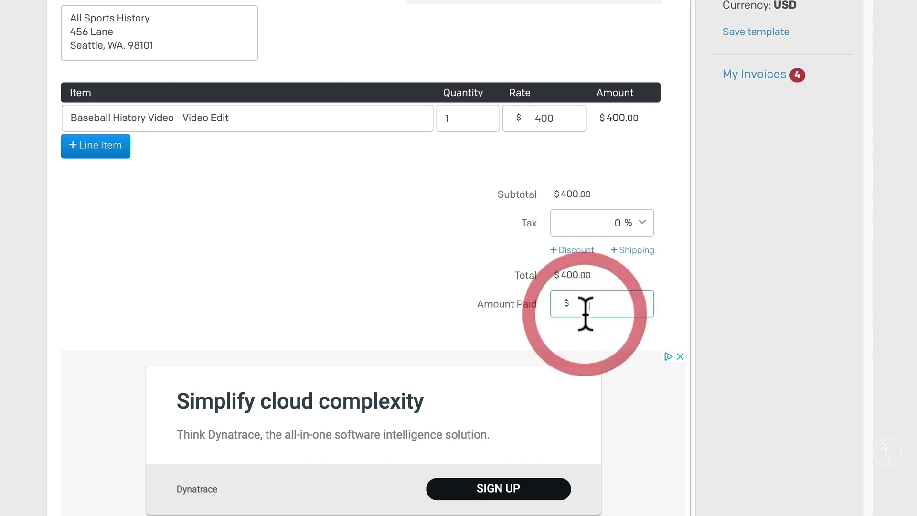
{"action": "type", "text": "0"}
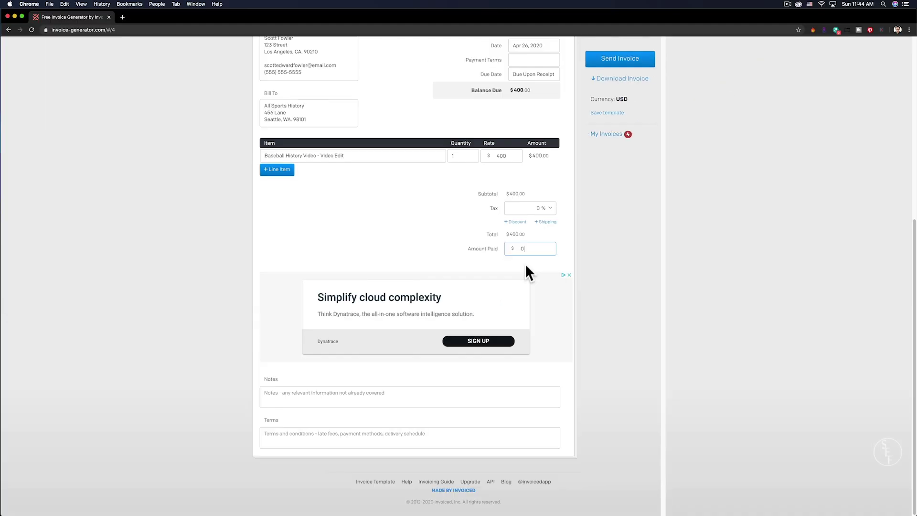
{"action": "left_click", "coordinate": [293, 394]}
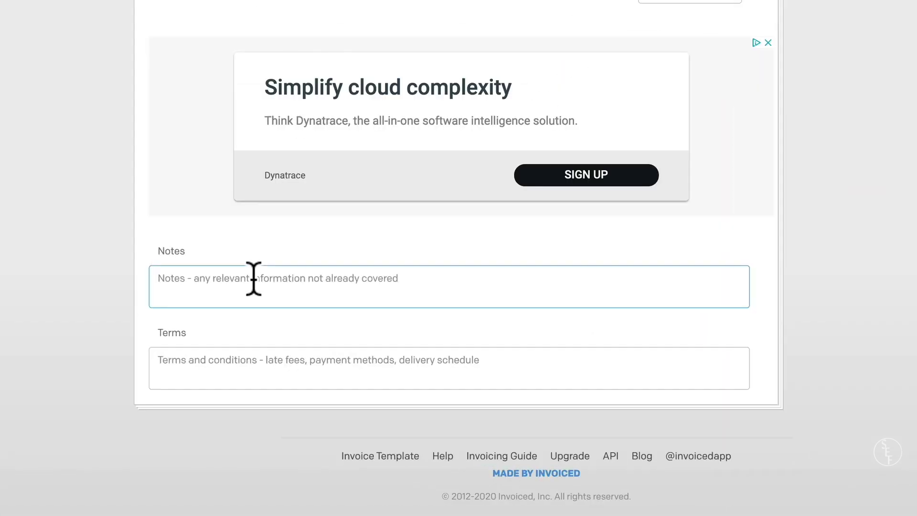
- Write 'Video Editor - Pay rate is $50/hr, thank you!' in the Notes
{"action": "type", "text": "Video Editor"}
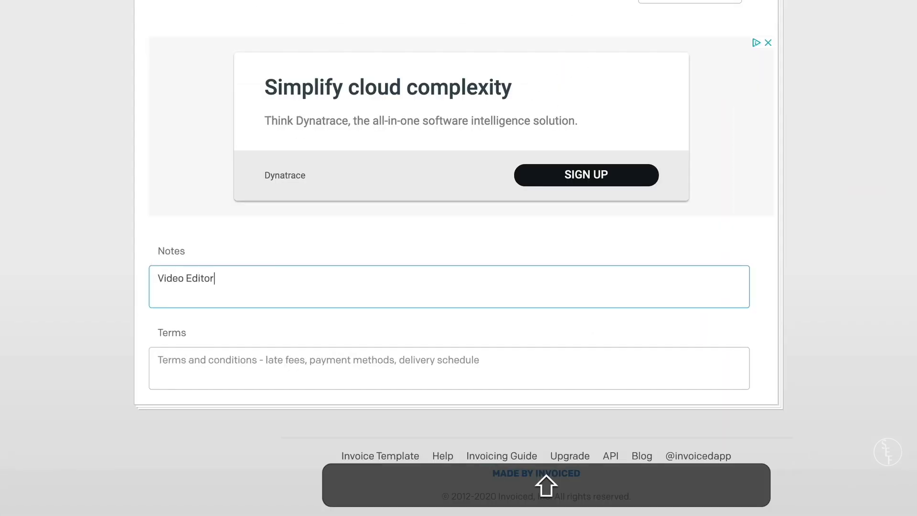
{"action": "type", "text": " - Pay rate is $50"}
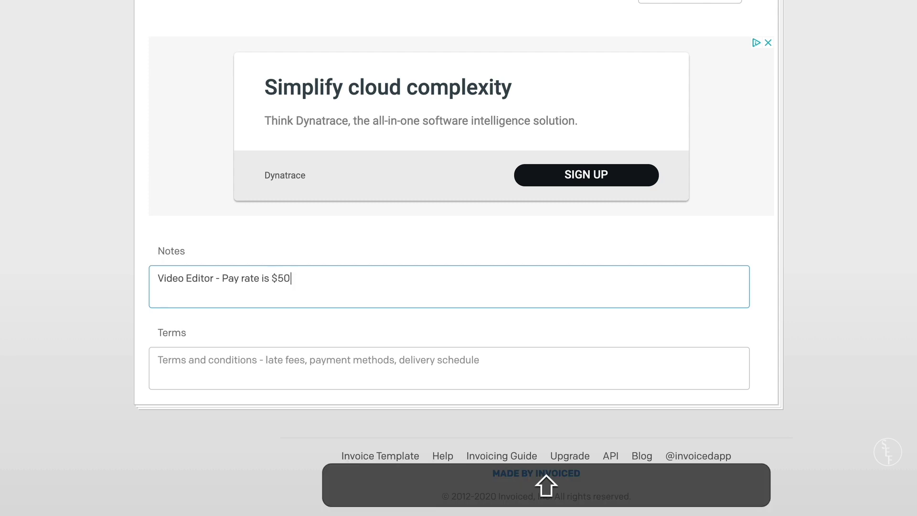
{"action": "type", "text": "/hr, thanks!"}
{"action": "key", "text": "BackSpace"}
{"action": "key", "text": "BackSpace"}
{"action": "type", "text": "you!"}
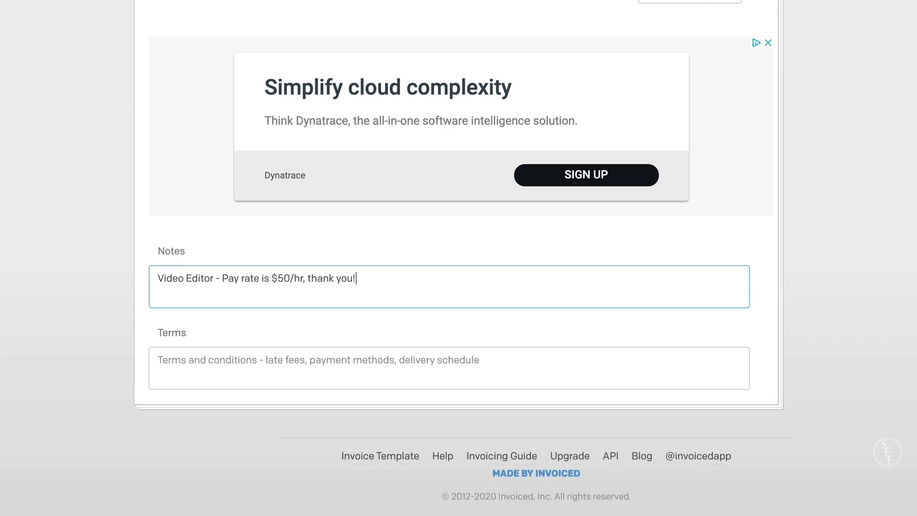
{"action": "key", "text": "Return"}
{"action": "key", "text": "Return"}
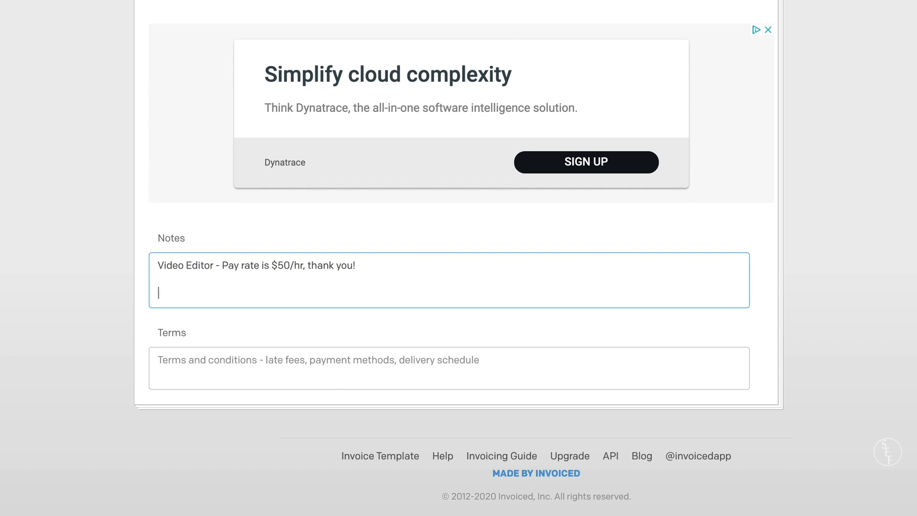
- Add 'Baseball video #1 - 1 hr' and a copied entry renumbered #2 below it
{"action": "type", "text": "Baseball video #1 - 1 hr"}
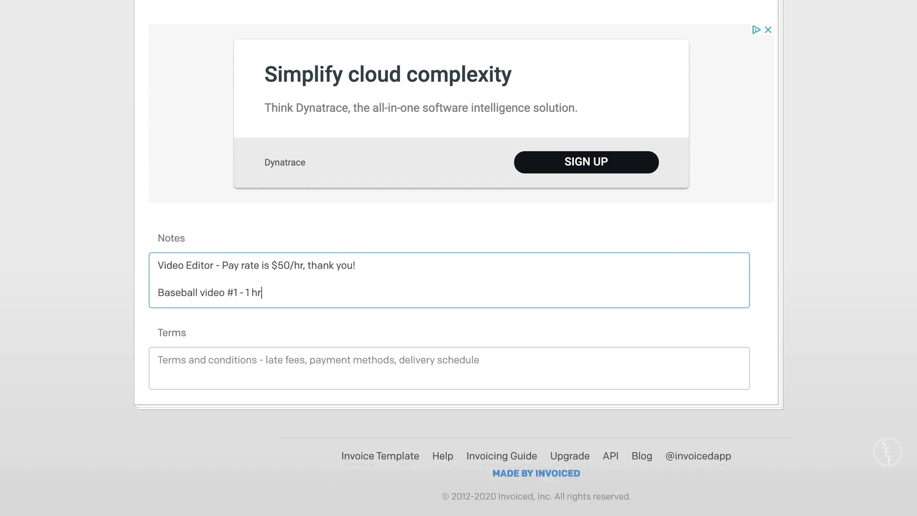
{"action": "key", "text": "Return"}
{"action": "type", "text": "Base"}
{"action": "left_click_drag", "start_coordinate": [272, 282], "coordinate": [157, 286]}
{"action": "key", "text": "super+c"}
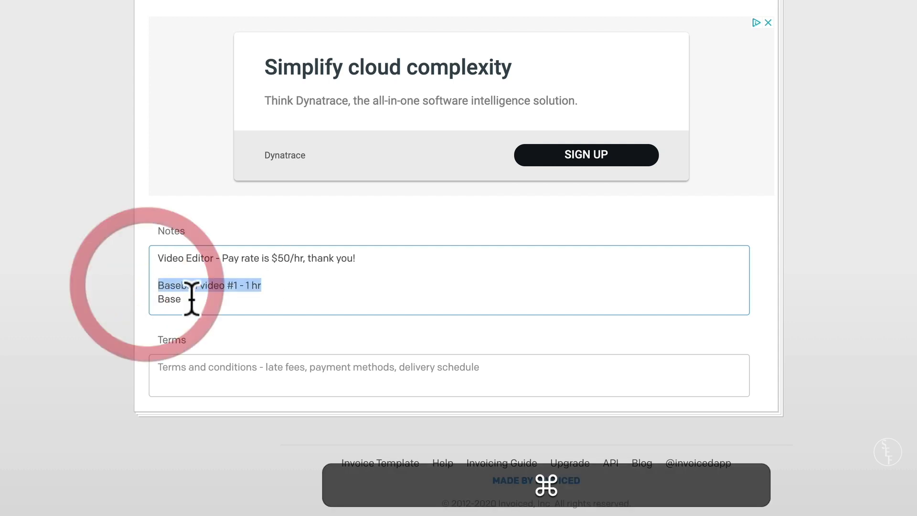
{"action": "double_click", "coordinate": [190, 299]}
{"action": "key", "text": "super+v"}
{"action": "left_click", "coordinate": [237, 300]}
{"action": "key", "text": "BackSpace"}
{"action": "type", "text": "2"}
{"action": "left_click", "coordinate": [288, 300]}
- Paste and renumber entries #3 and #4, then select all four video lines
{"action": "key", "text": "Return"}
{"action": "key", "text": "super+v"}
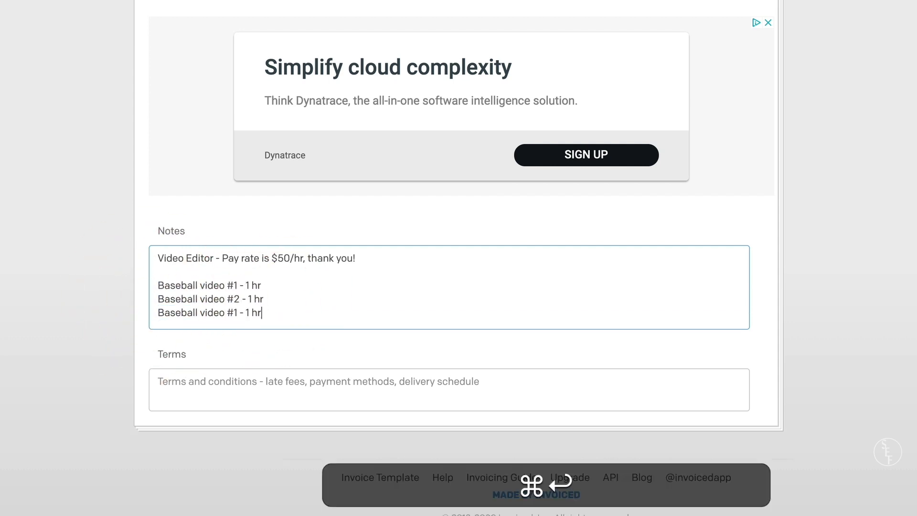
{"action": "left_click", "coordinate": [241, 311]}
{"action": "key", "text": "BackSpace"}
{"action": "type", "text": "3"}
{"action": "key", "text": "BackSpace"}
{"action": "left_click", "coordinate": [277, 311]}
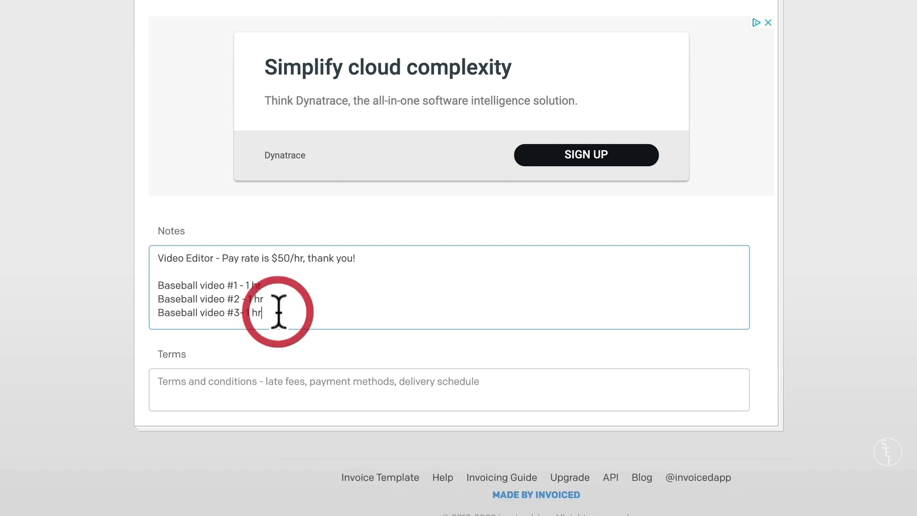
{"action": "key", "text": "Return"}
{"action": "key", "text": "super+v"}
{"action": "left_click", "coordinate": [237, 325]}
{"action": "key", "text": "BackSpace"}
{"action": "type", "text": "4"}
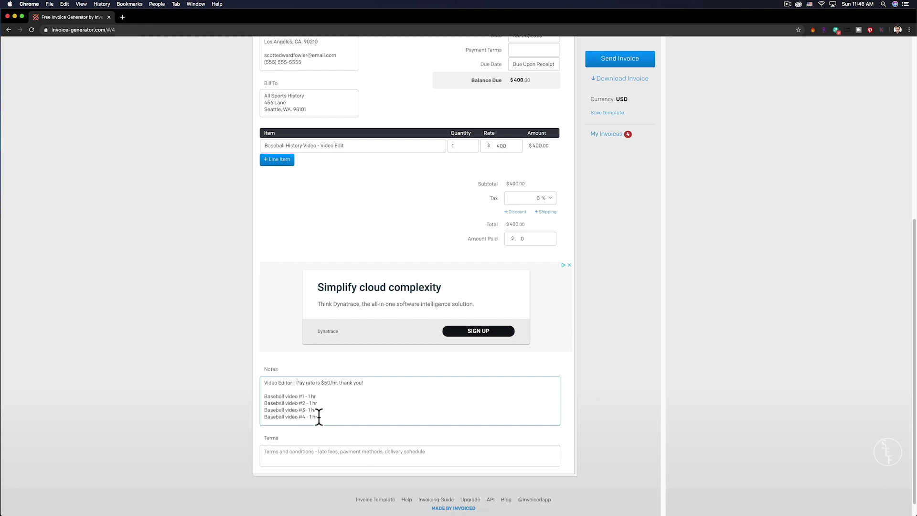
{"action": "left_click_drag", "start_coordinate": [319, 417], "coordinate": [232, 397]}
- Delete the four Baseball video lines and add 'Detailed notes go here!' below the pay-rate note
{"action": "key", "text": "BackSpace"}
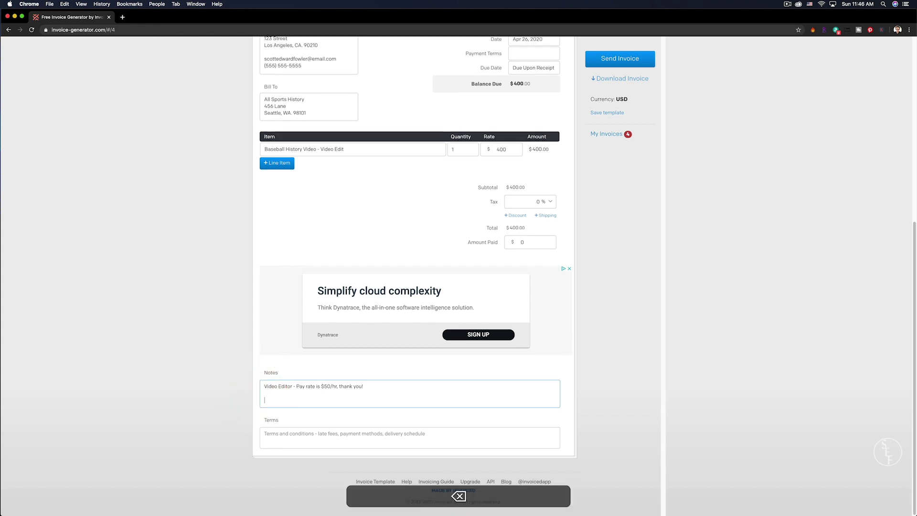
{"action": "key", "text": "Return"}
{"action": "key", "text": "Return"}
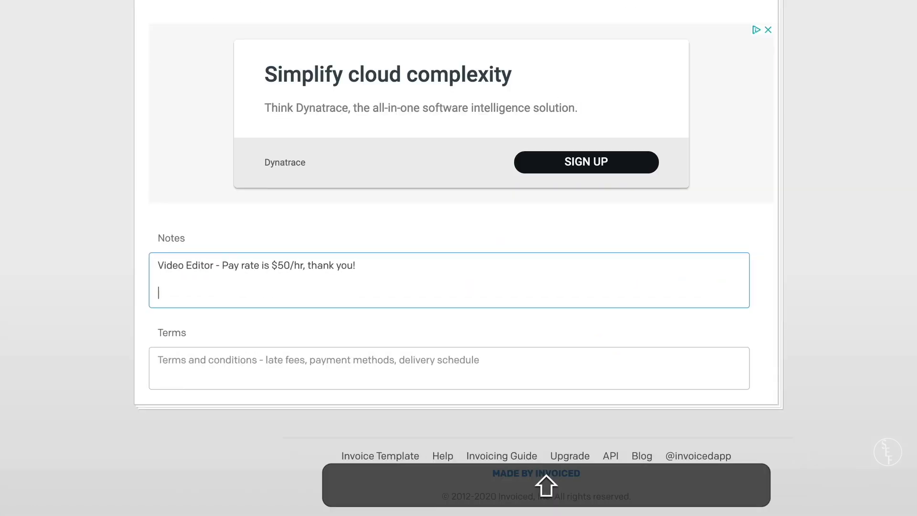
{"action": "type", "text": "F"}
{"action": "key", "text": "BackSpace"}
{"action": "type", "text": "Detailed notes "}
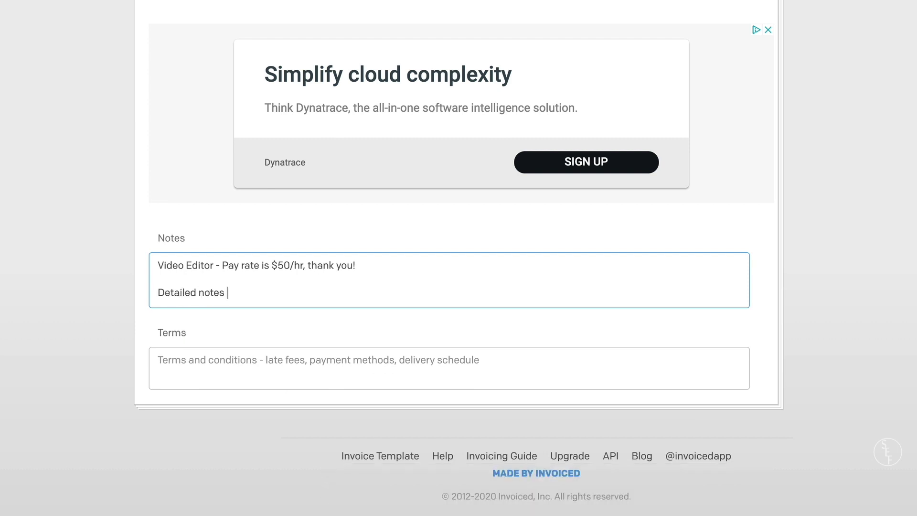
{"action": "type", "text": "go here!"}
{"action": "left_click_drag", "start_coordinate": [262, 292], "coordinate": [141, 300]}
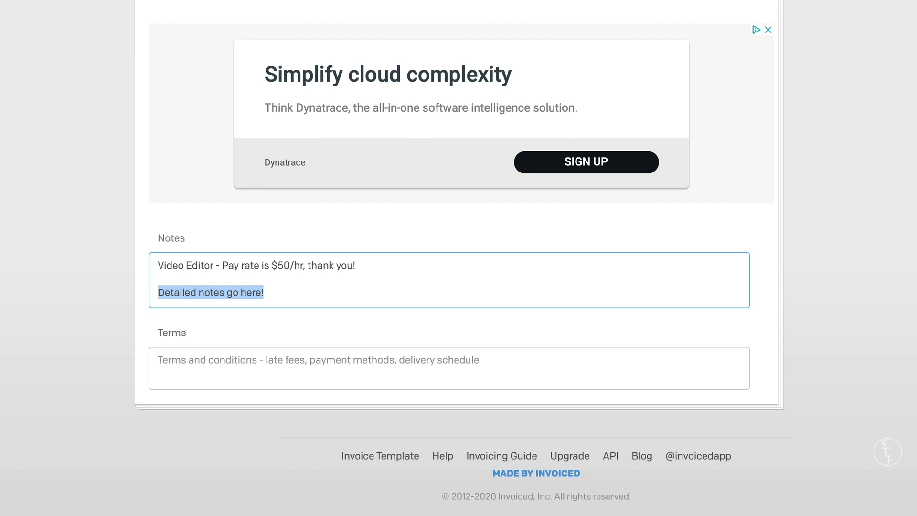
{"action": "left_click", "coordinate": [295, 373]}
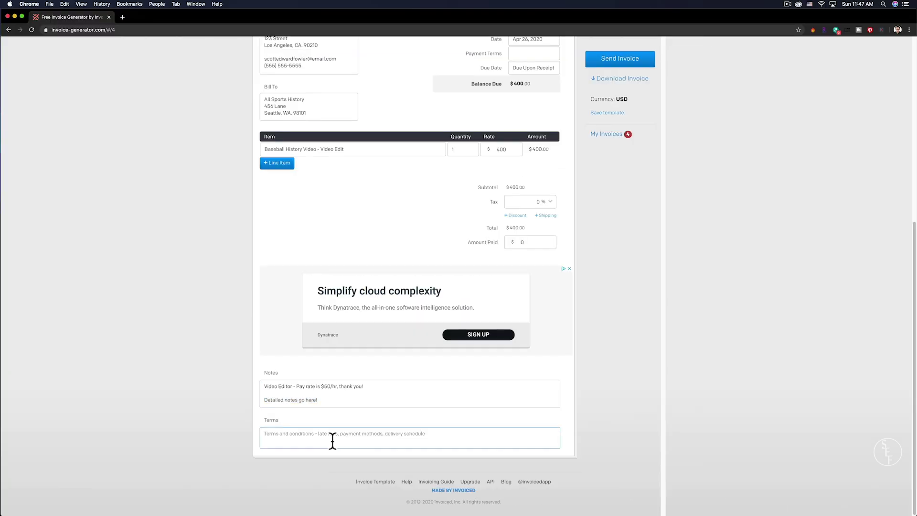
- Download the $400.00 invoice as 'Invoice # 1 (1).pdf', then go back to editing it
{"action": "scroll", "coordinate": [610, 363], "scroll_direction": "up", "scroll_amount": 5}
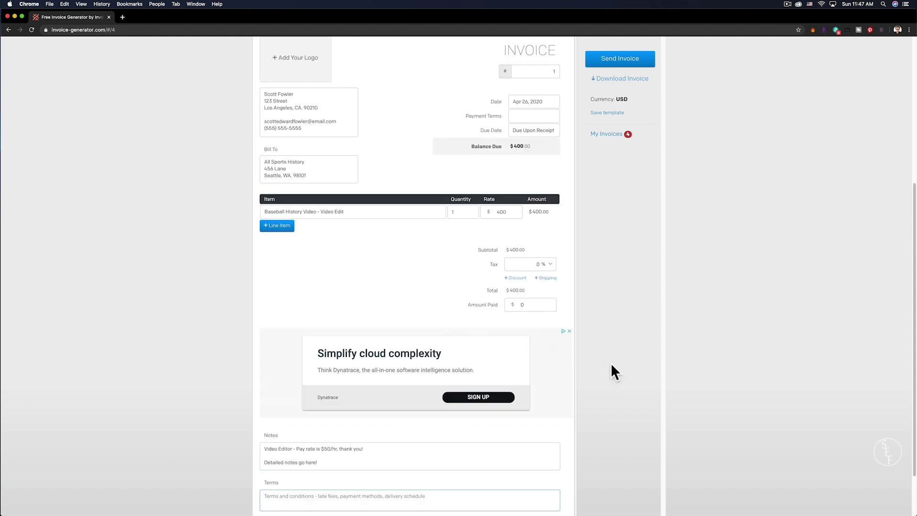
{"action": "left_click", "coordinate": [621, 214]}
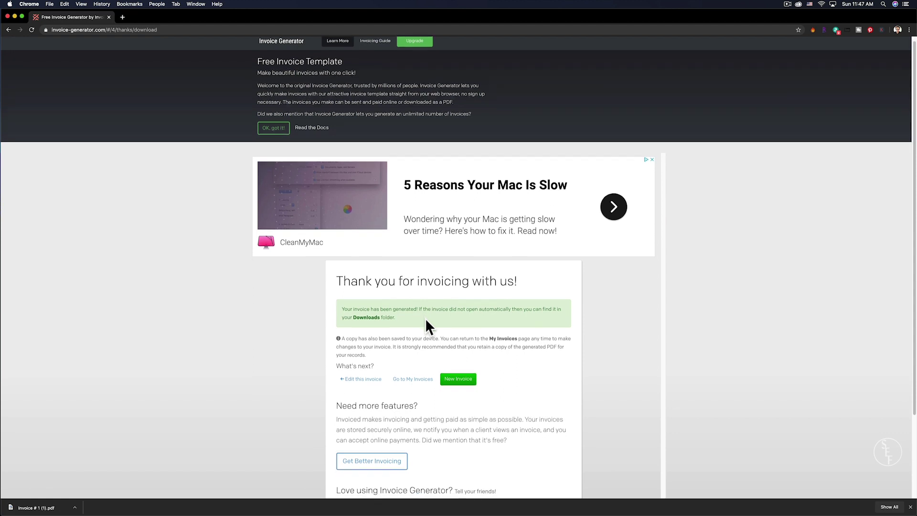
{"action": "scroll", "coordinate": [426, 319], "scroll_direction": "down", "scroll_amount": 2}
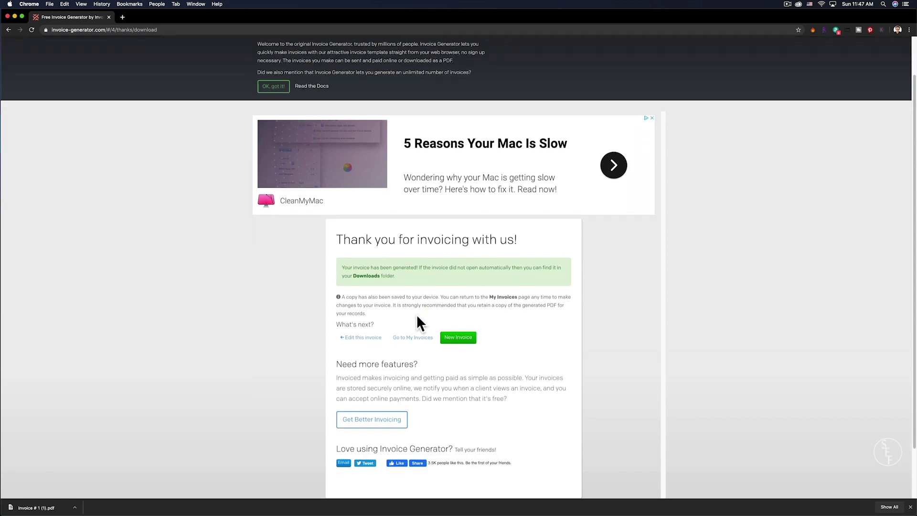
{"action": "left_click", "coordinate": [9, 29]}
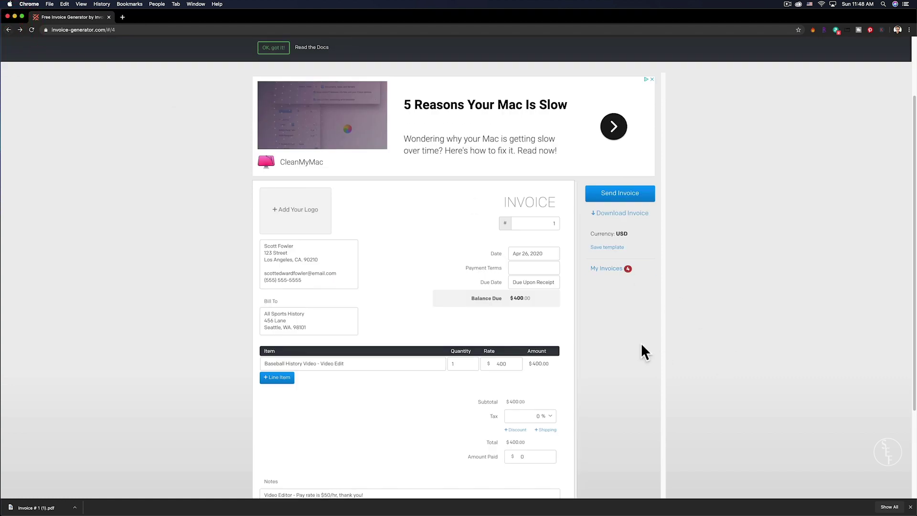
{"action": "left_click", "coordinate": [606, 192]}
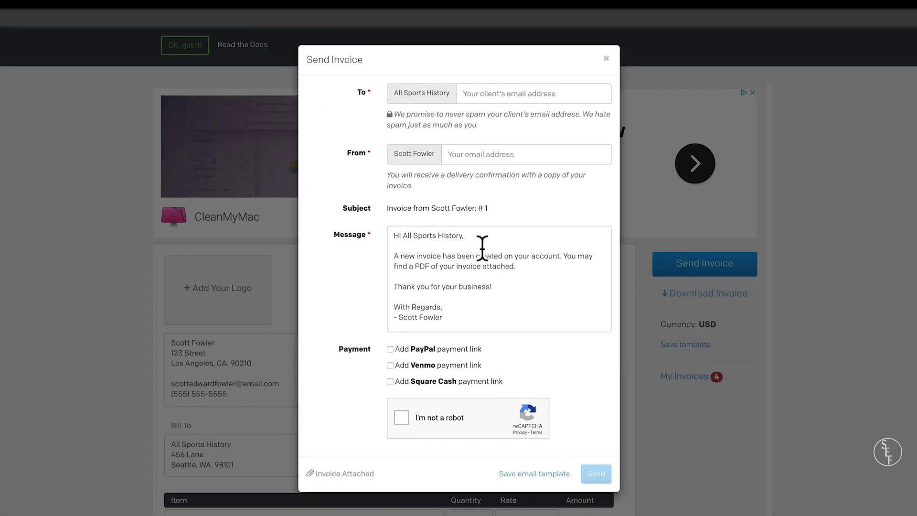
{"action": "left_click", "coordinate": [606, 58]}
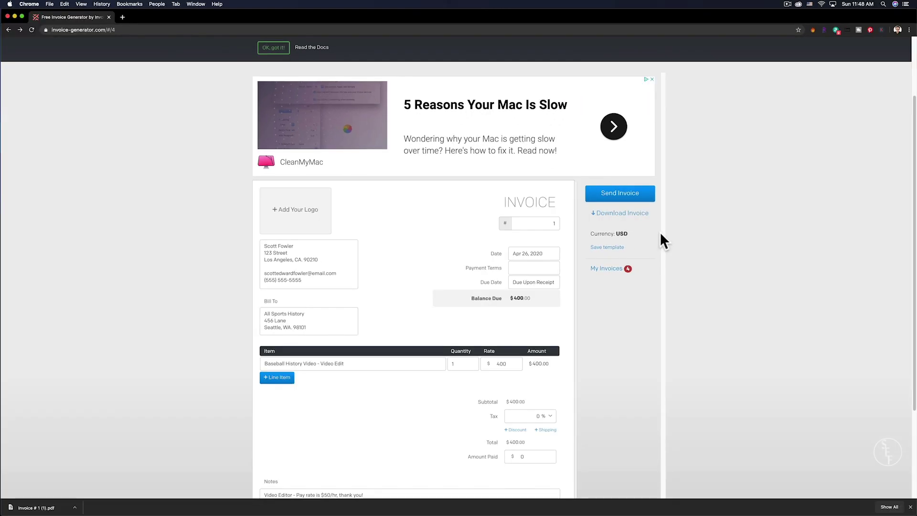
{"action": "left_click", "coordinate": [613, 273]}
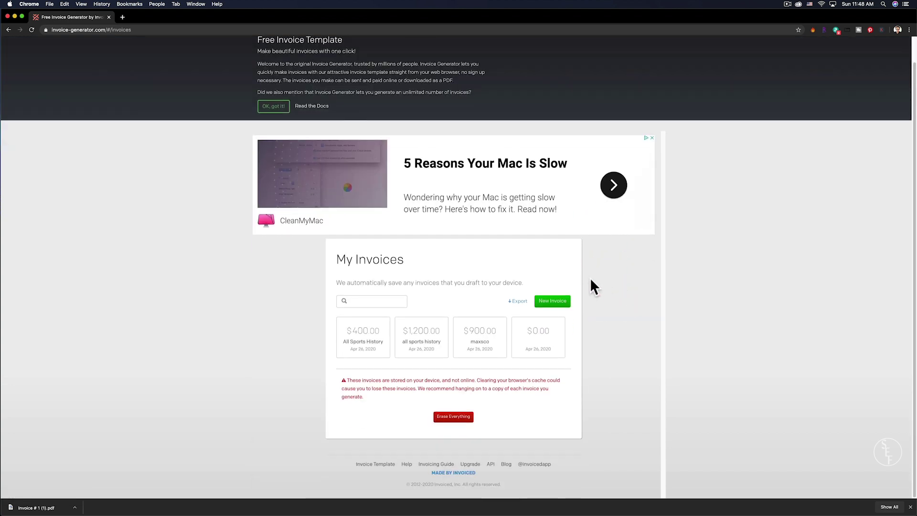